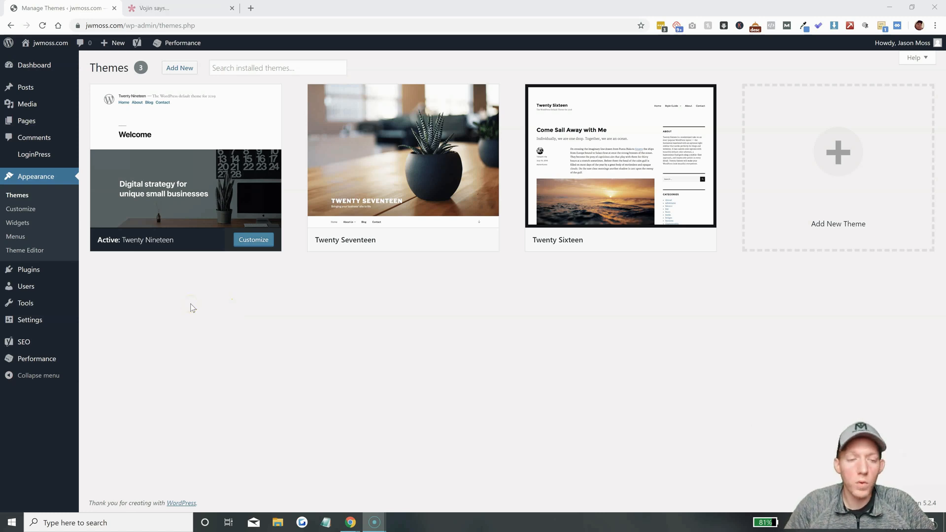
Look over the installed plugins and return to the installed themes page.
mouse_move(41, 91)
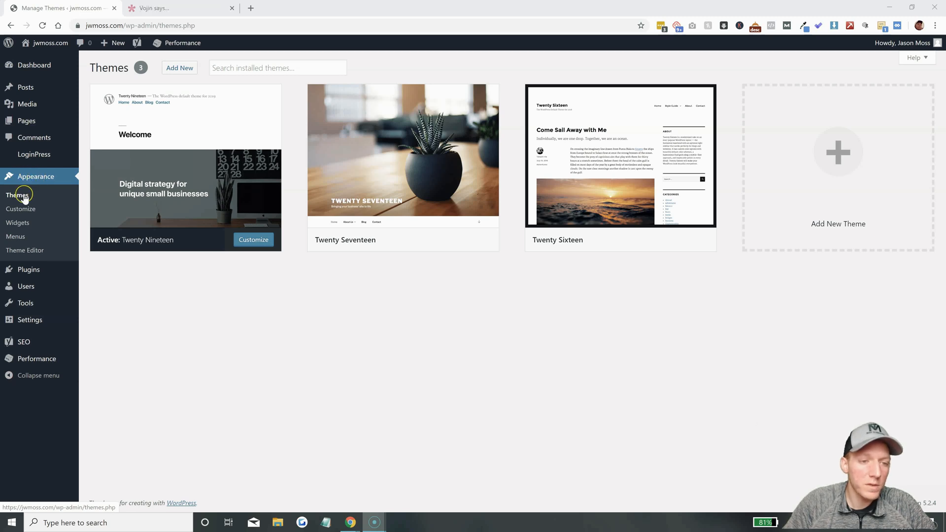
left_click(28, 272)
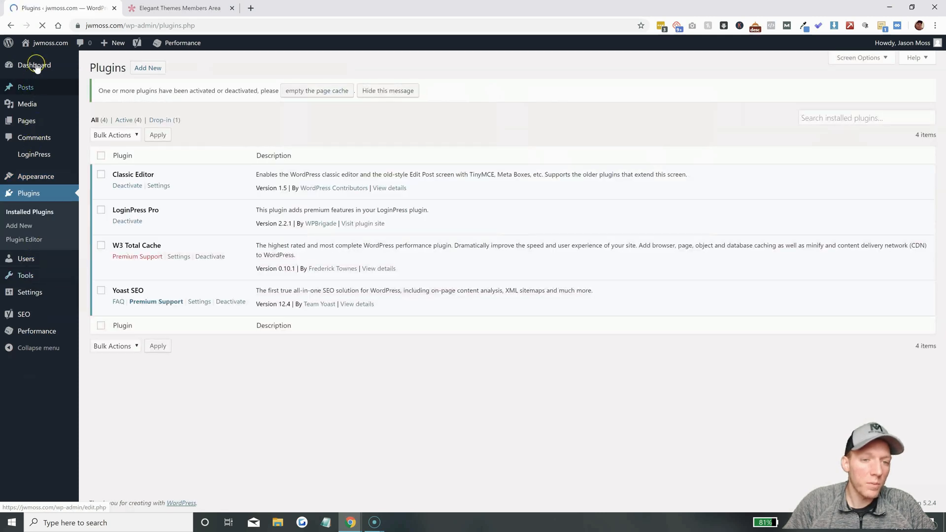
mouse_move(34, 173)
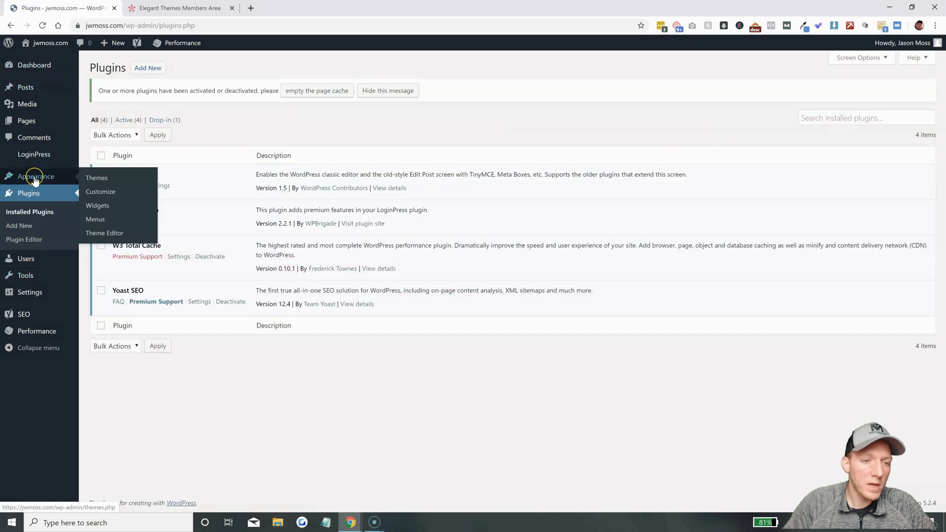
left_click(93, 179)
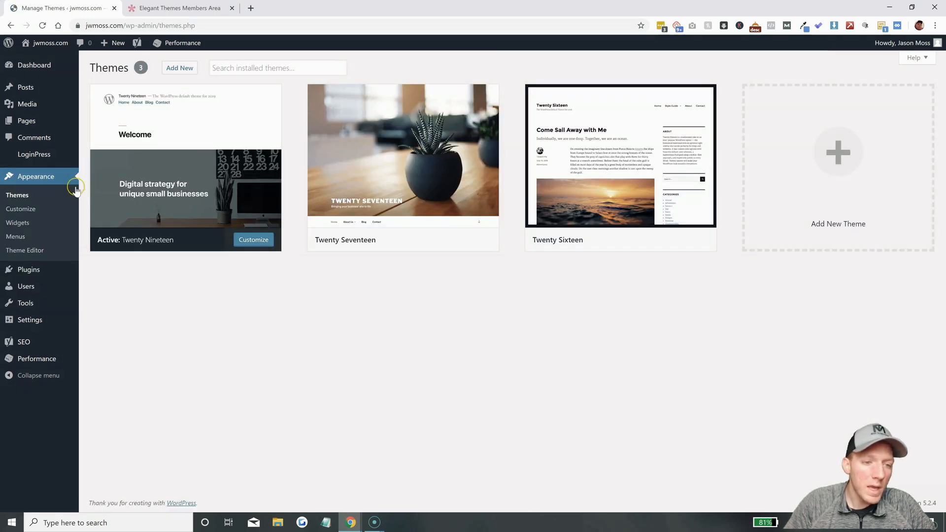
left_click(289, 69)
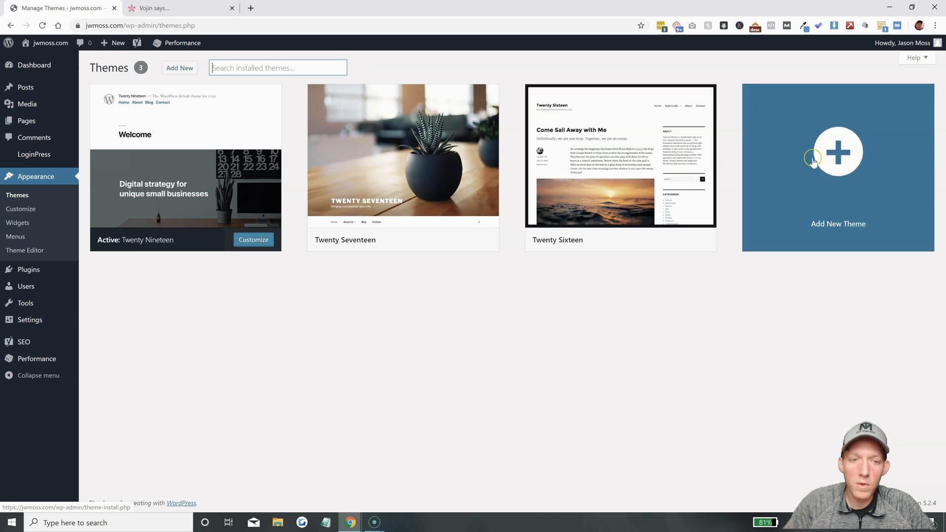
Open the page for adding new themes and browse the featured themes.
left_click(185, 71)
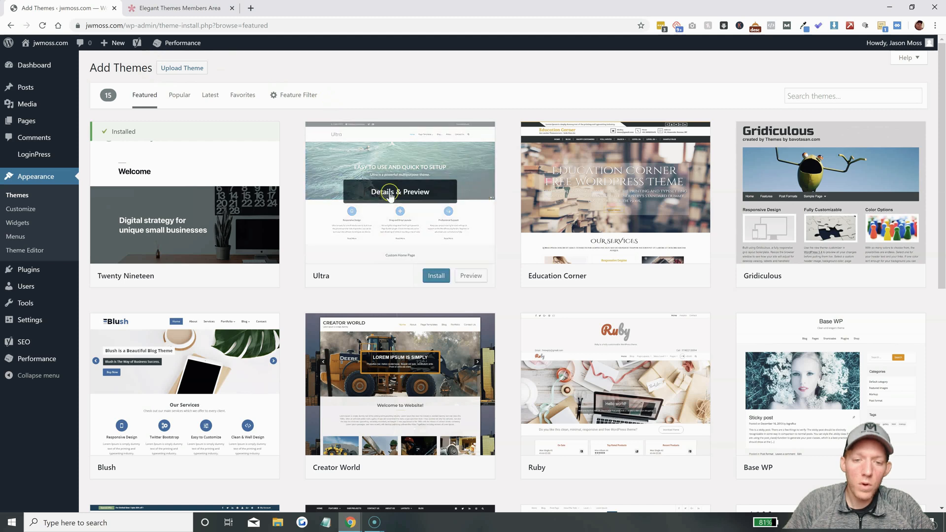
scroll(389, 288, "down", 3)
scroll(390, 287, "down", 6)
scroll(390, 274, "up", 4)
scroll(391, 275, "down", 4)
scroll(408, 288, "up", 4)
scroll(407, 288, "up", 4)
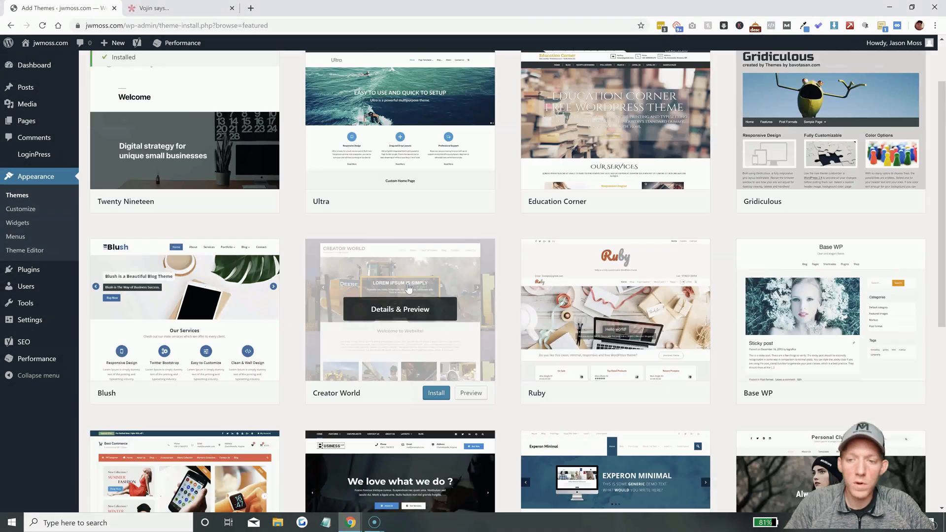
scroll(381, 251, "up", 1)
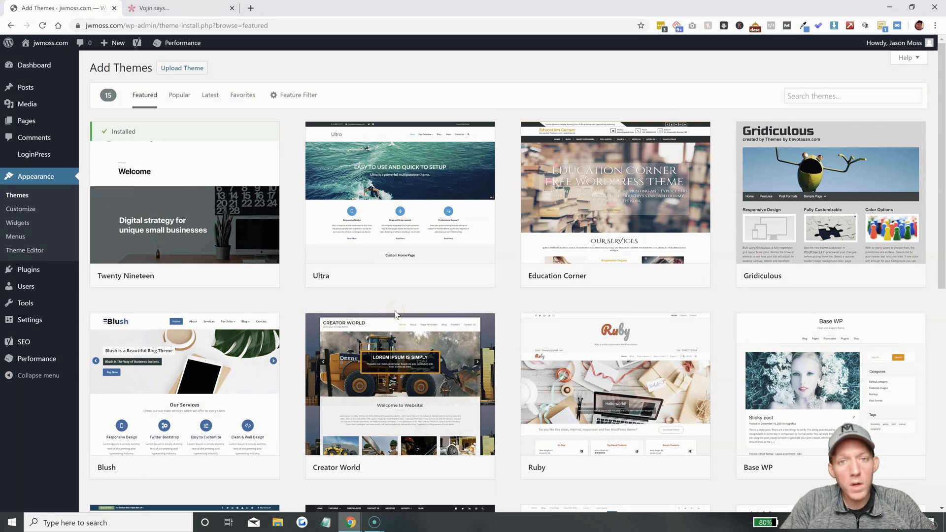
Search the theme directory for "blog" and open the preview of the BlogMagazine theme.
mouse_move(450, 252)
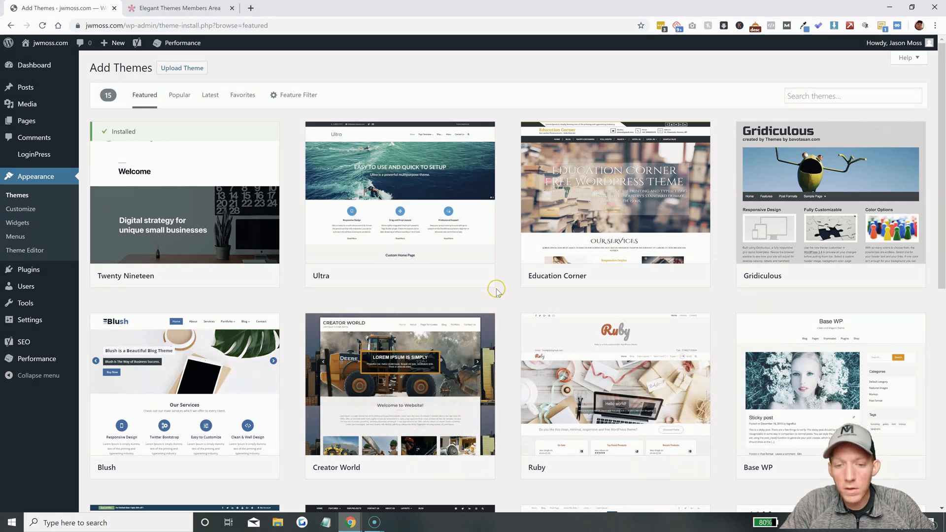
left_click(857, 93)
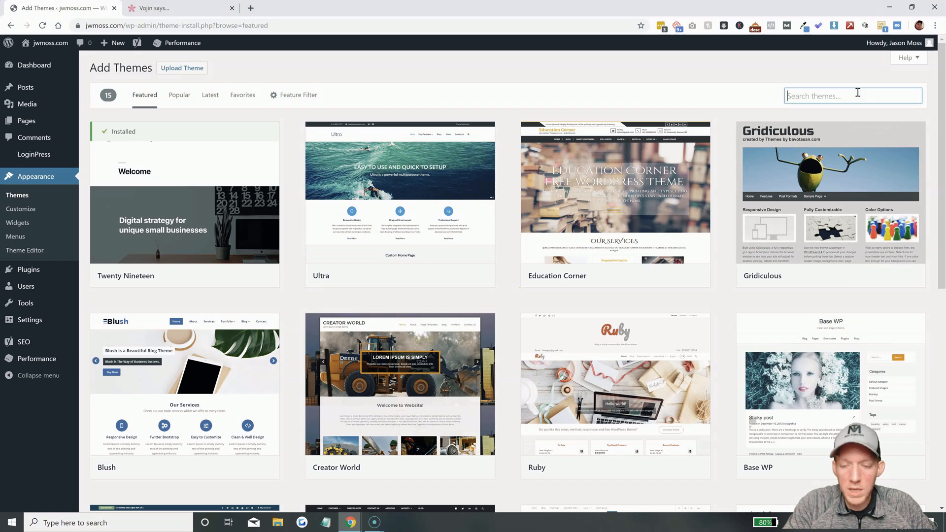
type("blog")
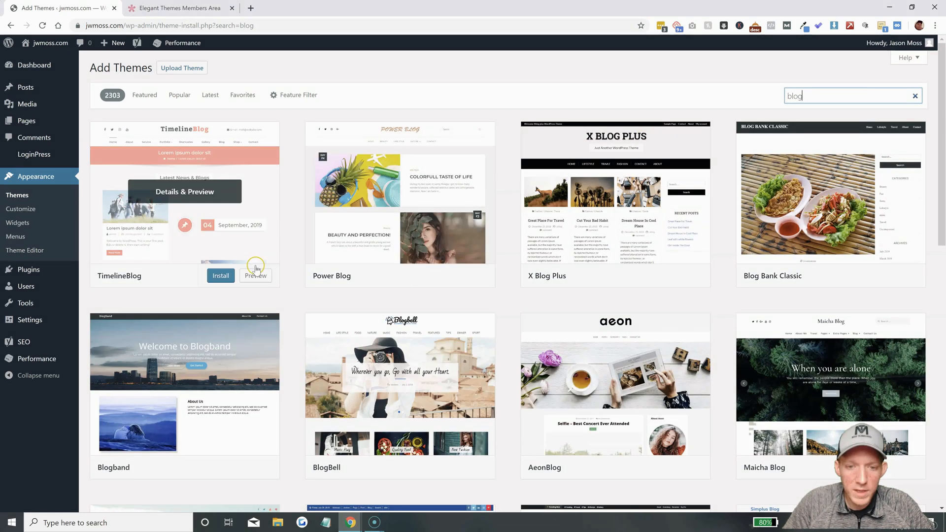
scroll(255, 268, "down", 4)
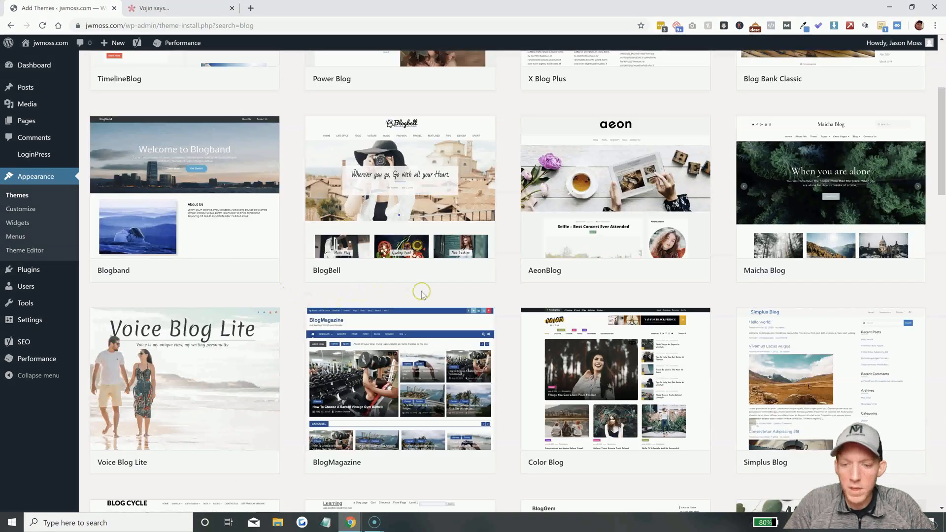
scroll(433, 295, "down", 2)
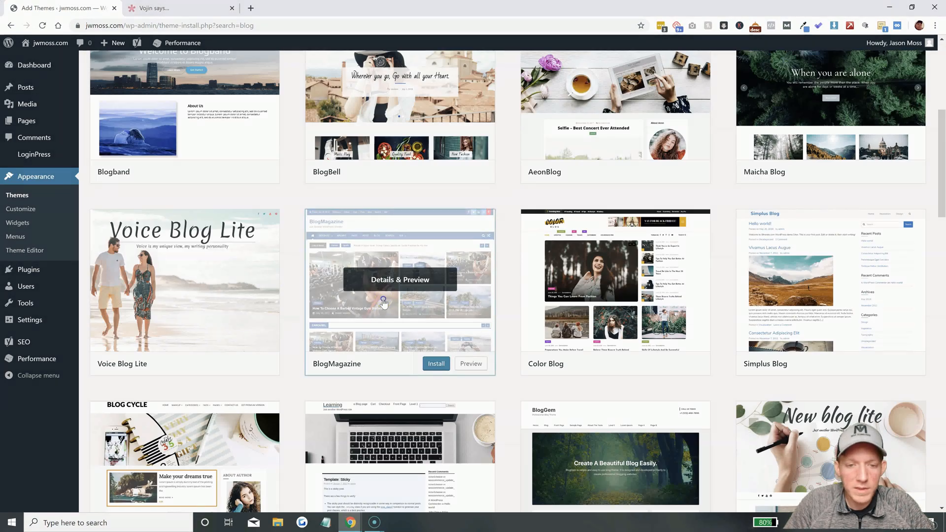
left_click(384, 302)
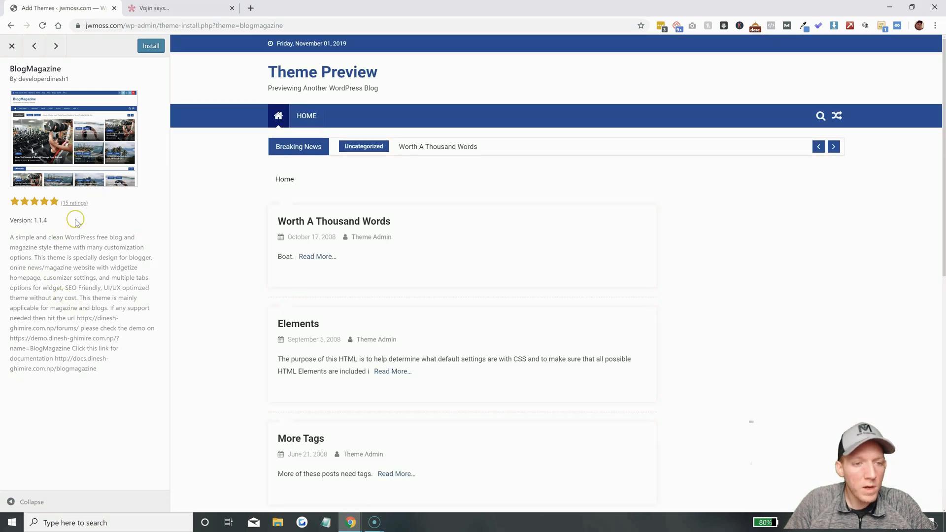
Review and install the BlogMagazine theme, closing its preview and returning to the installed themes page.
scroll(456, 228, "down", 2)
scroll(456, 227, "down", 8)
scroll(457, 261, "up", 1)
scroll(456, 259, "up", 9)
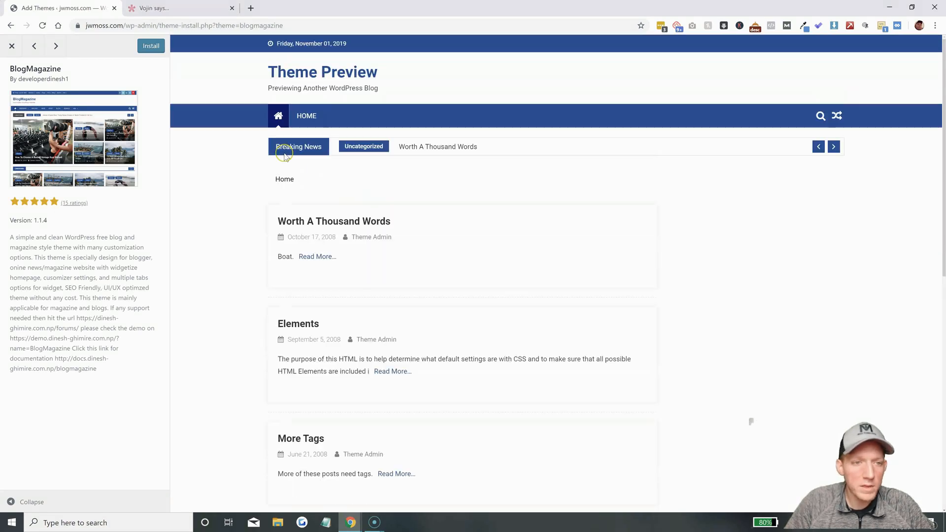
left_click(150, 46)
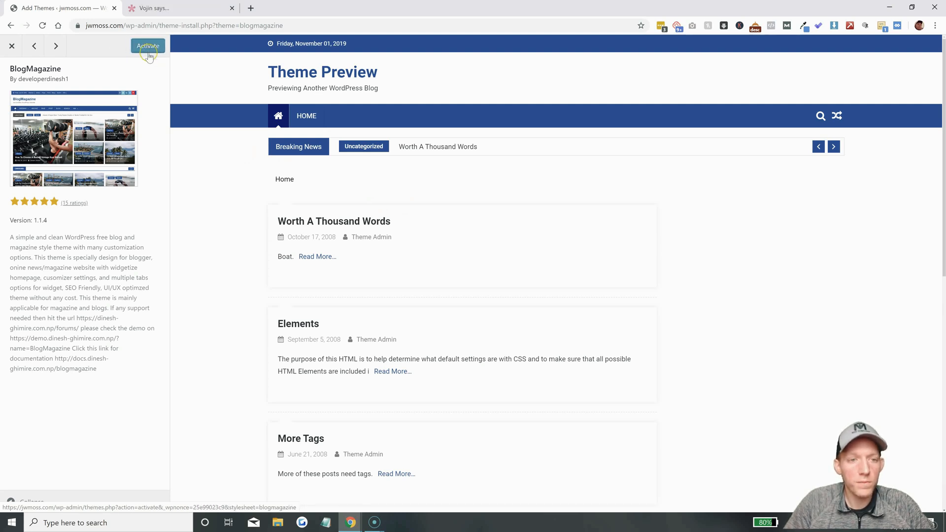
left_click(12, 46)
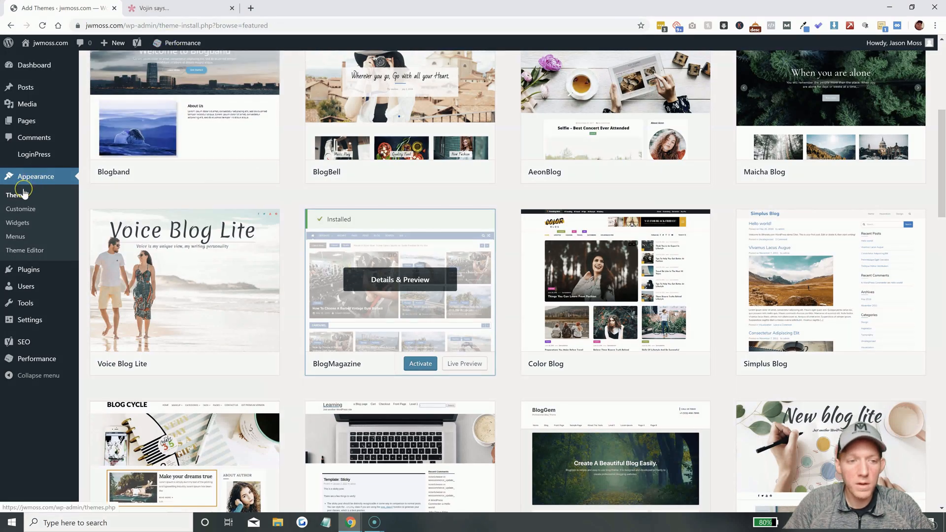
left_click(18, 196)
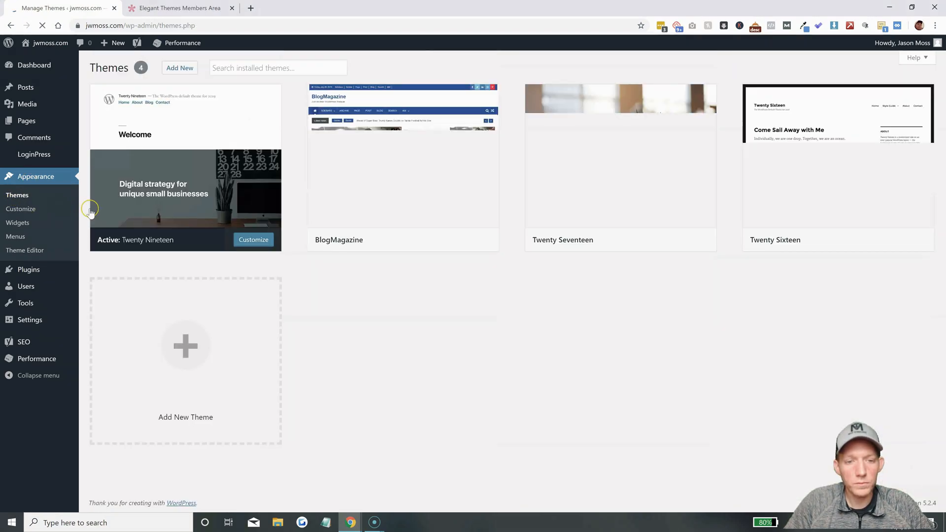
Activate the BlogMagazine theme and dismiss the notice recommending extra plugins.
left_click(254, 240)
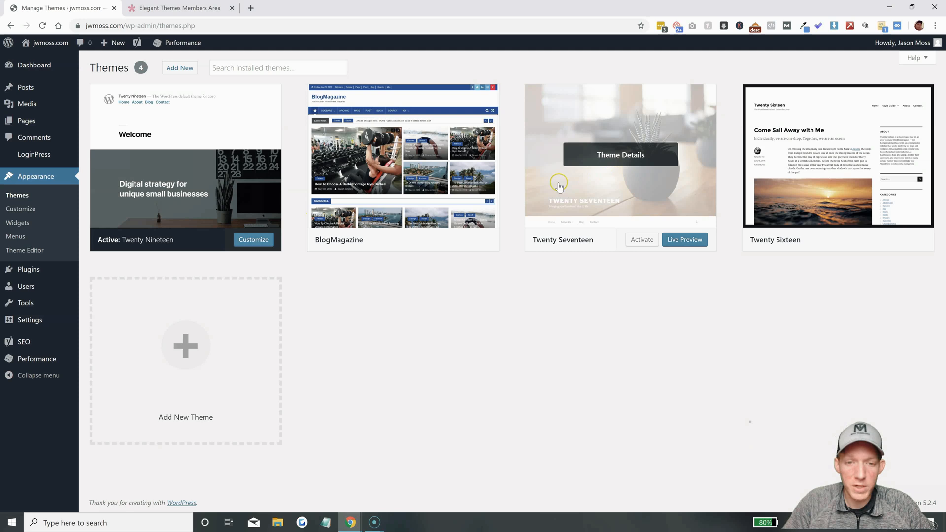
left_click(656, 168)
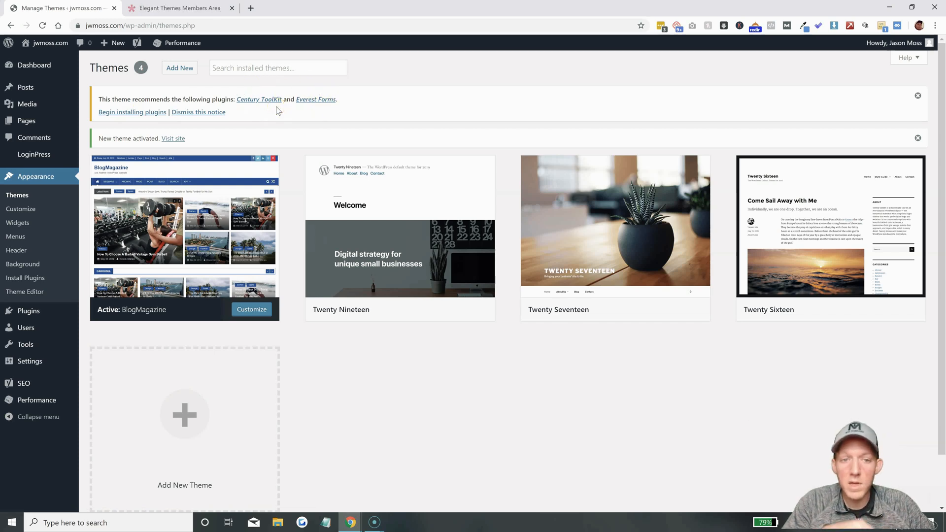
left_click(209, 113)
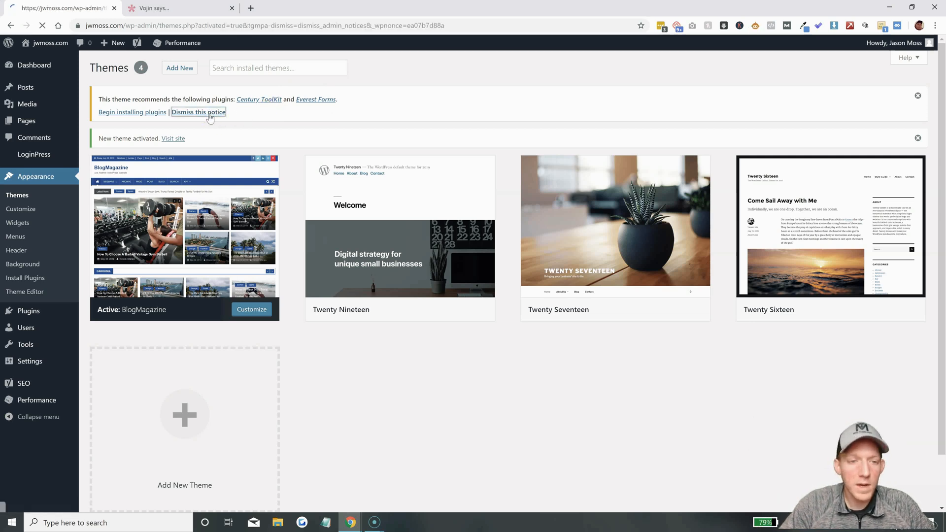
Visit the live site and examine how its home page looks with the BlogMagazine theme.
left_click(44, 58)
mouse_move(45, 44)
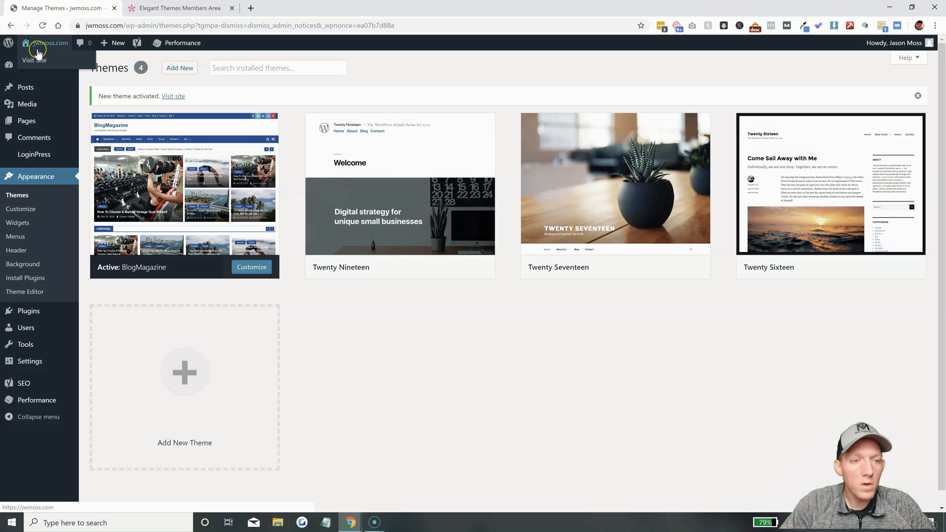
left_click(37, 60)
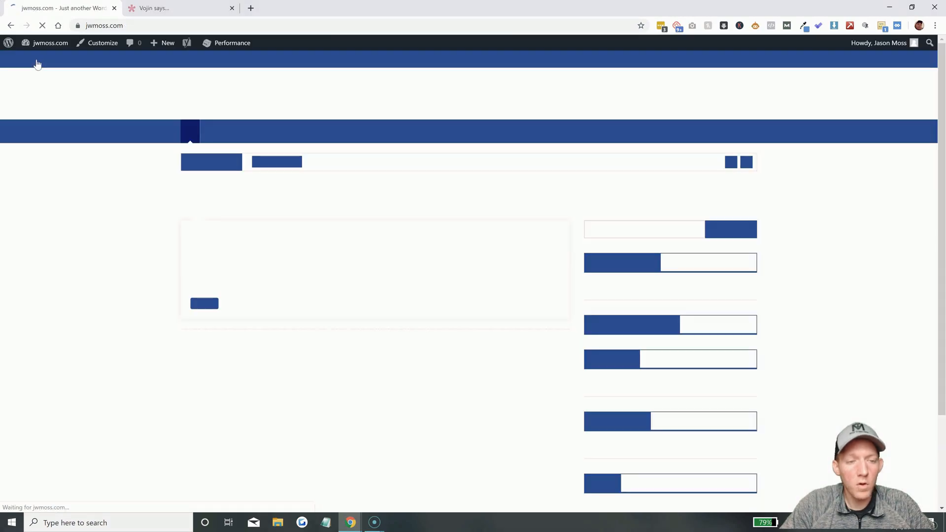
left_click(149, 204)
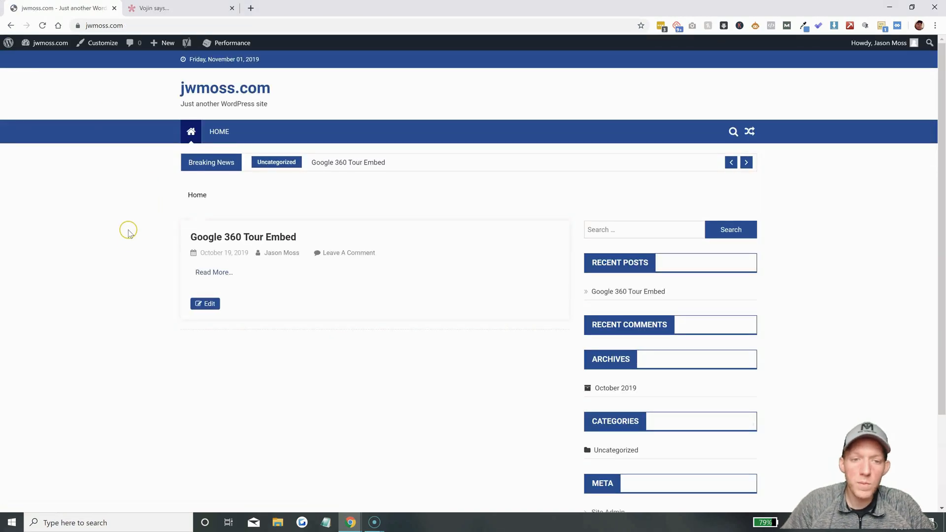
scroll(297, 270, "down", 2)
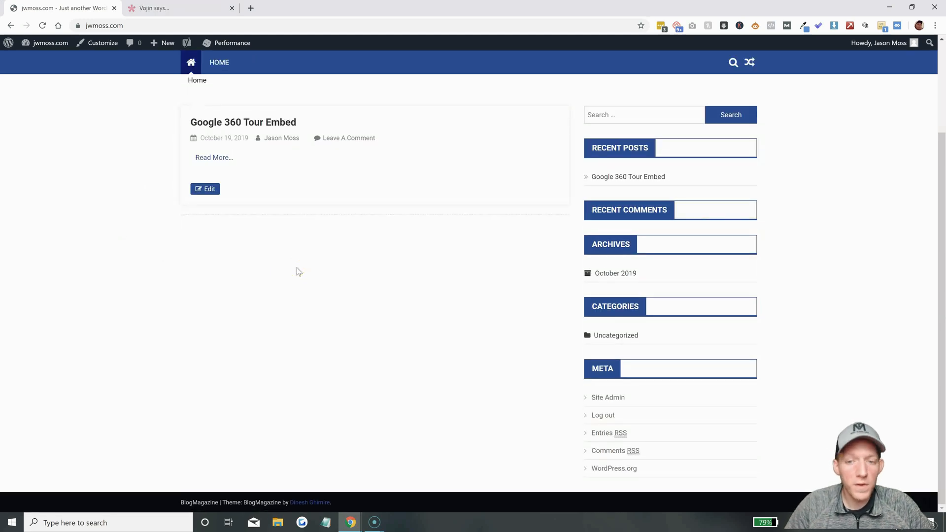
scroll(410, 322, "up", 1)
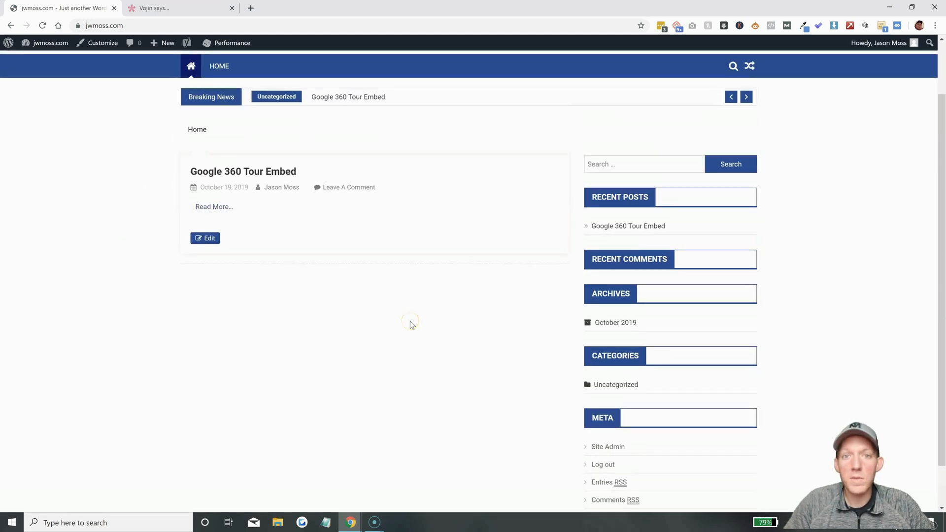
scroll(411, 323, "up", 2)
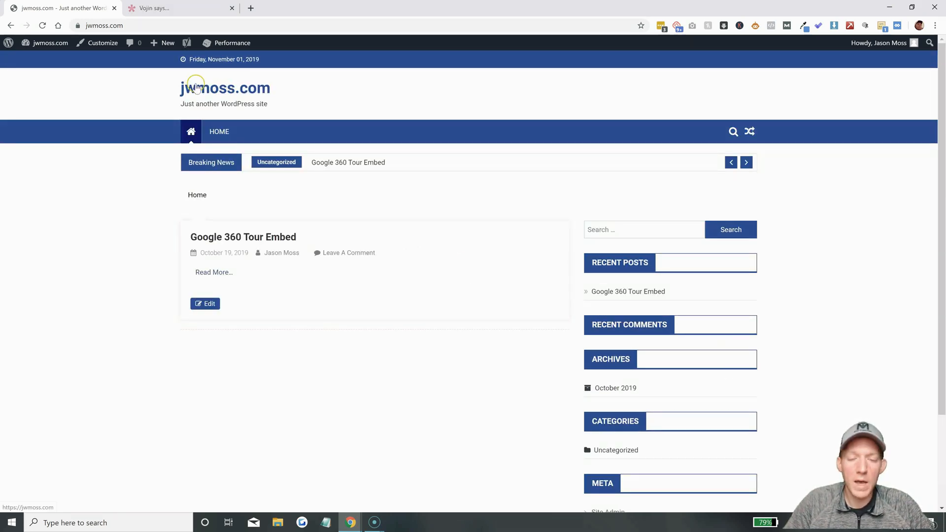
Return to the admin dashboard and open the installed themes page.
mouse_move(50, 45)
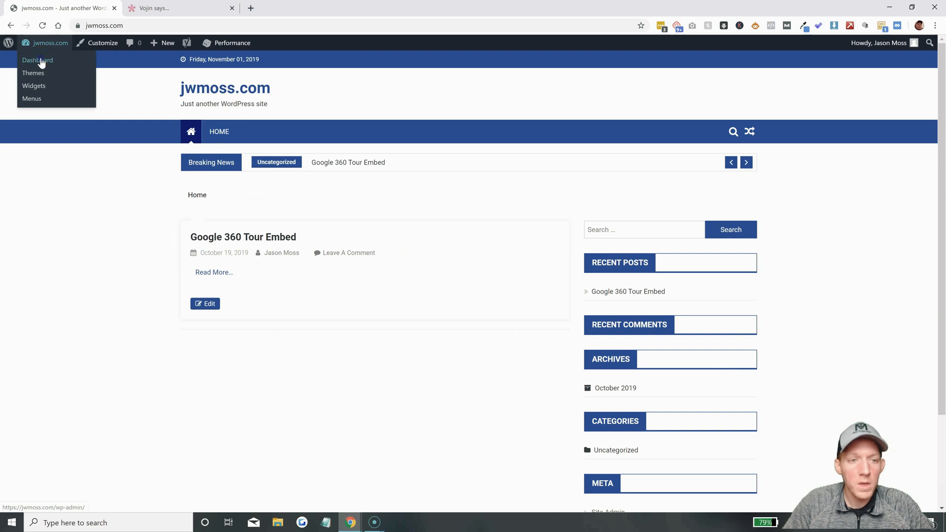
left_click(41, 61)
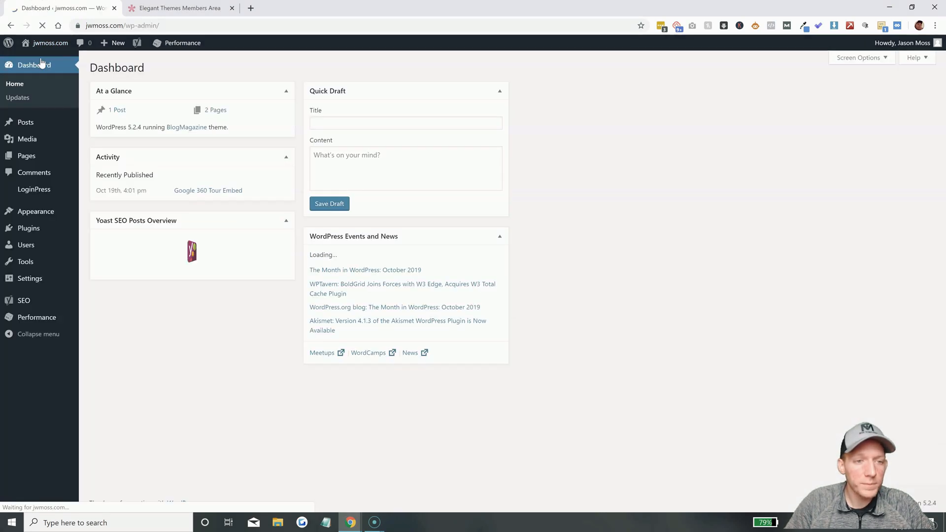
left_click(36, 212)
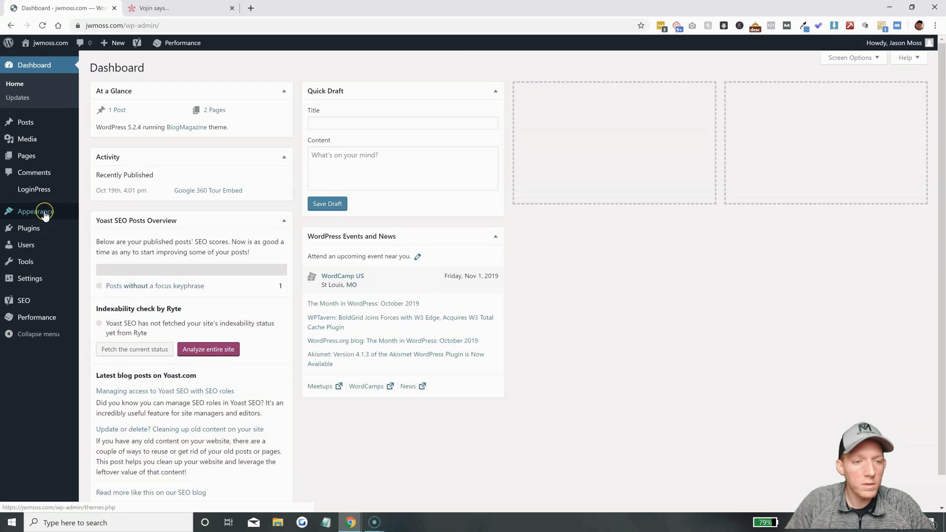
mouse_move(40, 213)
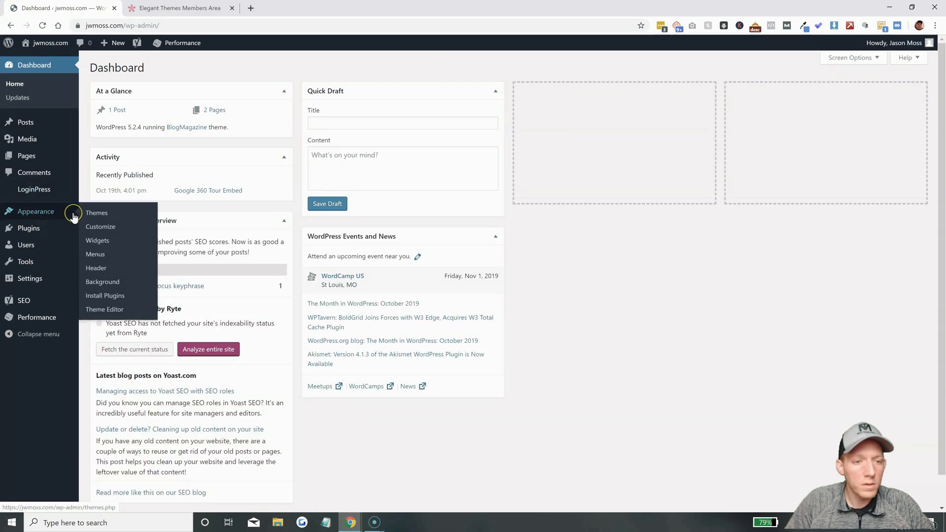
left_click(97, 214)
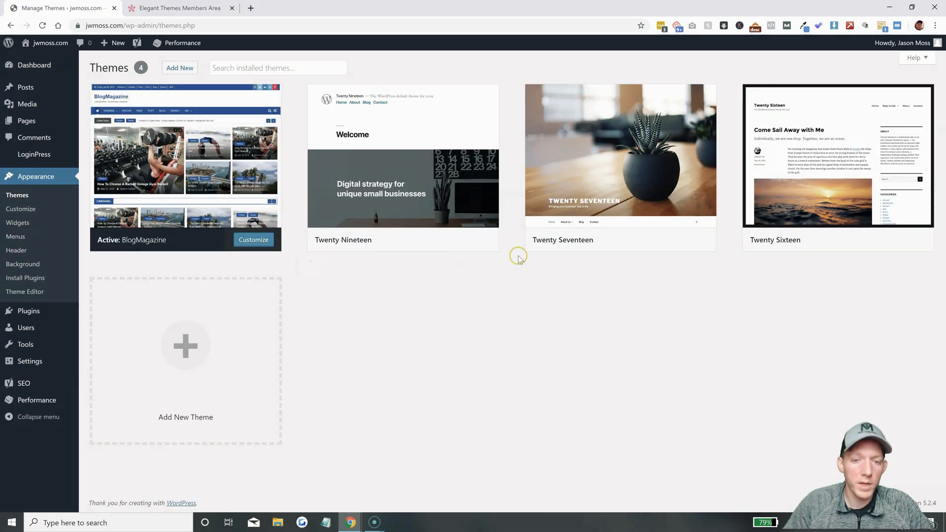
Add a new theme by uploading the Divi (1).zip file from the Downloads folder and install it.
left_click(178, 70)
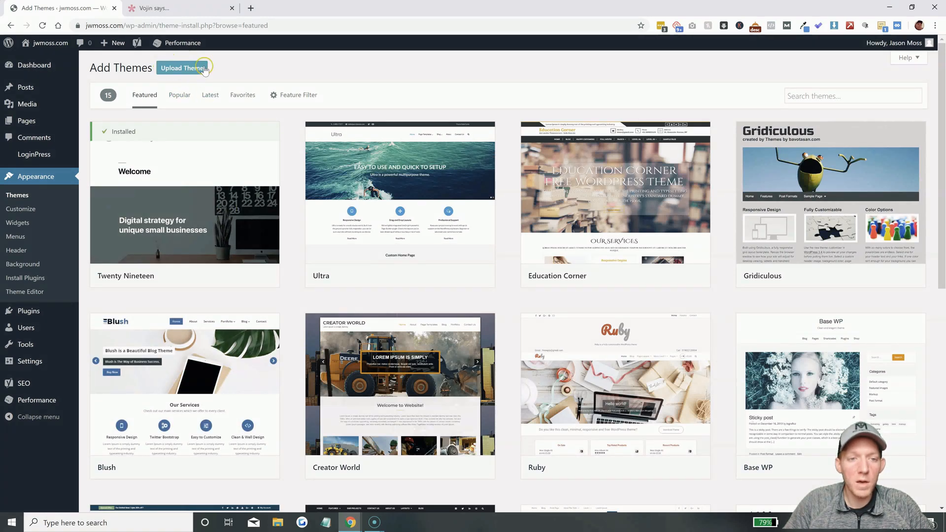
left_click(188, 69)
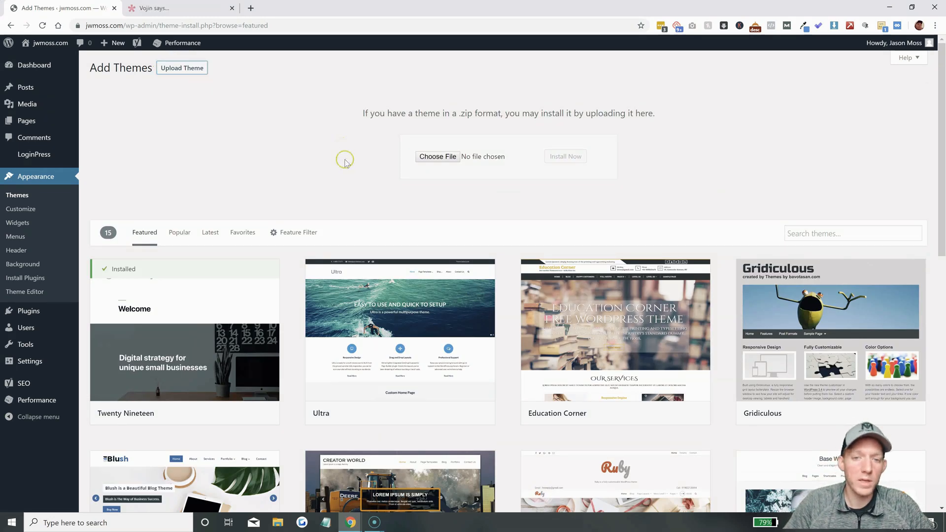
left_click(448, 157)
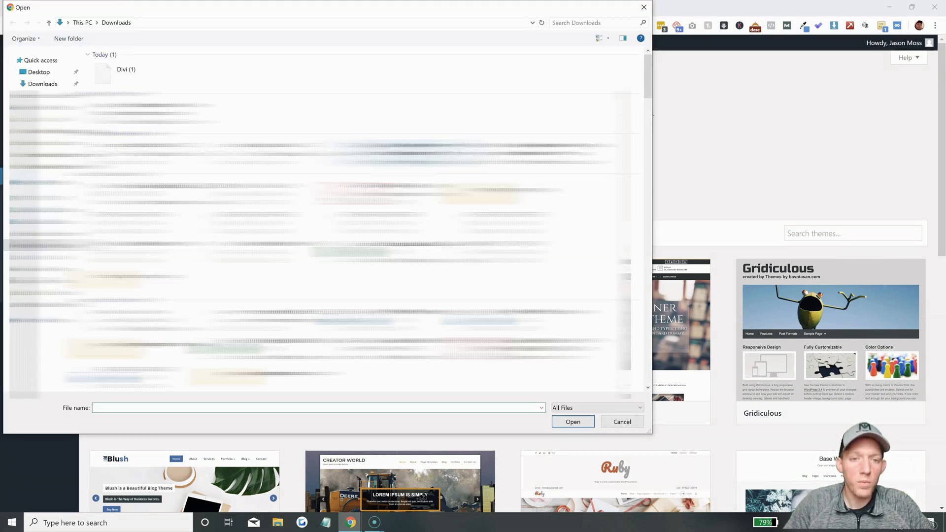
left_click(112, 77)
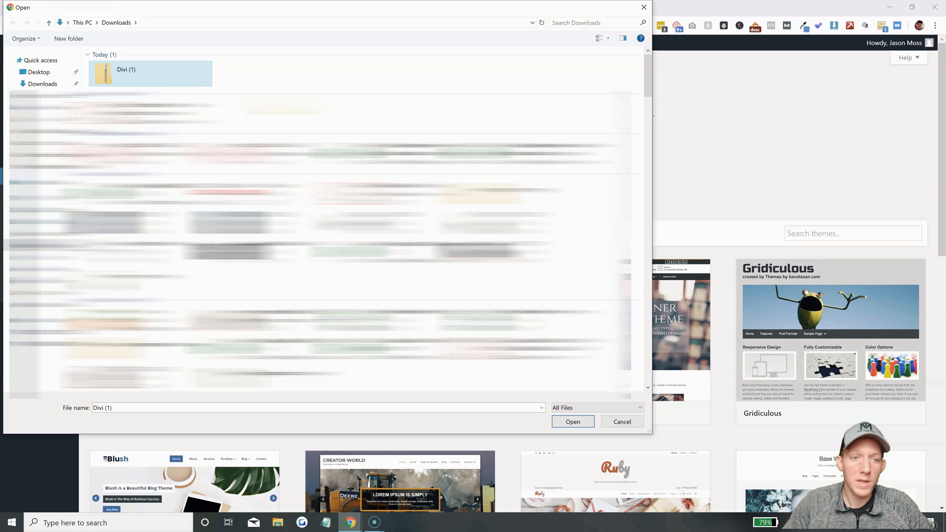
left_click(573, 423)
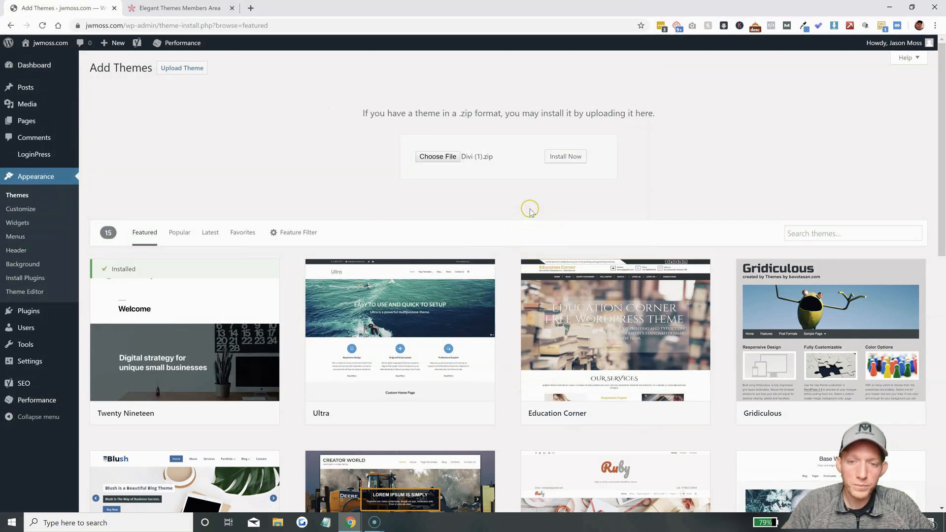
left_click(568, 158)
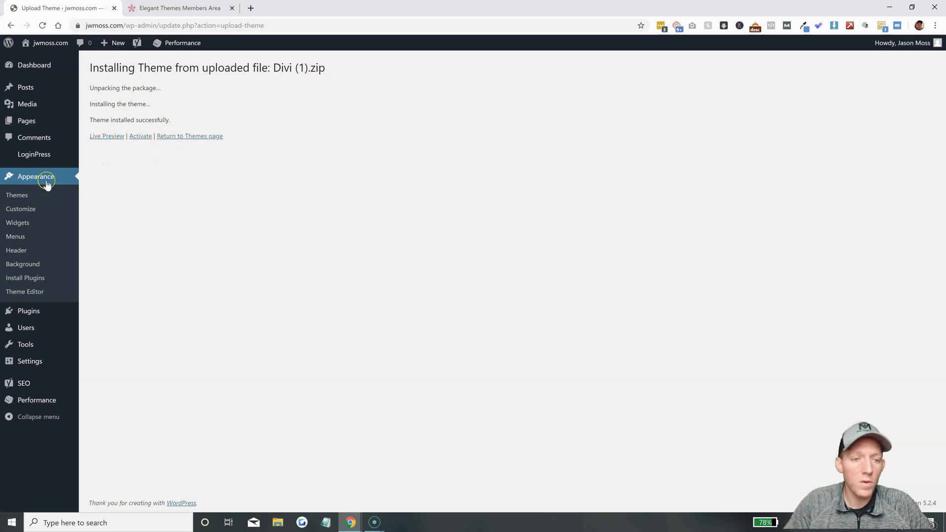
Activate the newly installed Divi theme in place of BlogMagazine.
left_click(140, 138)
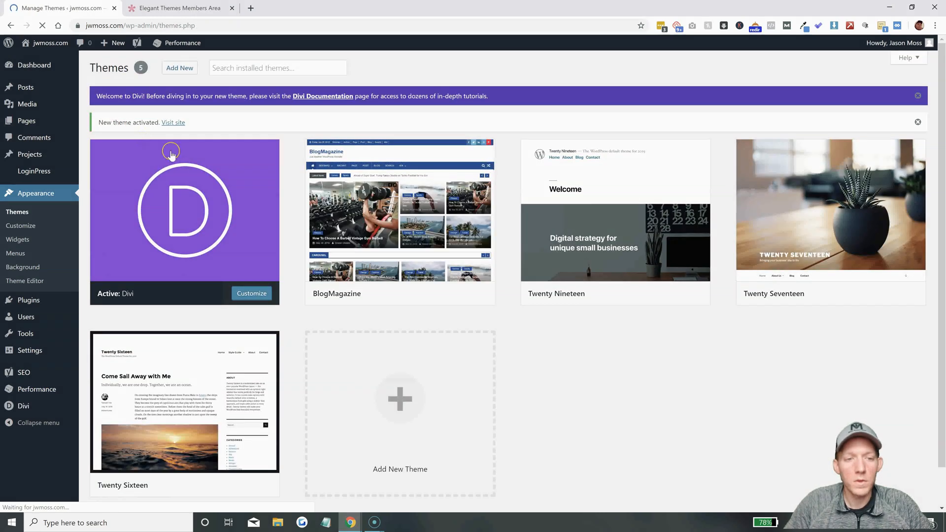
mouse_move(206, 154)
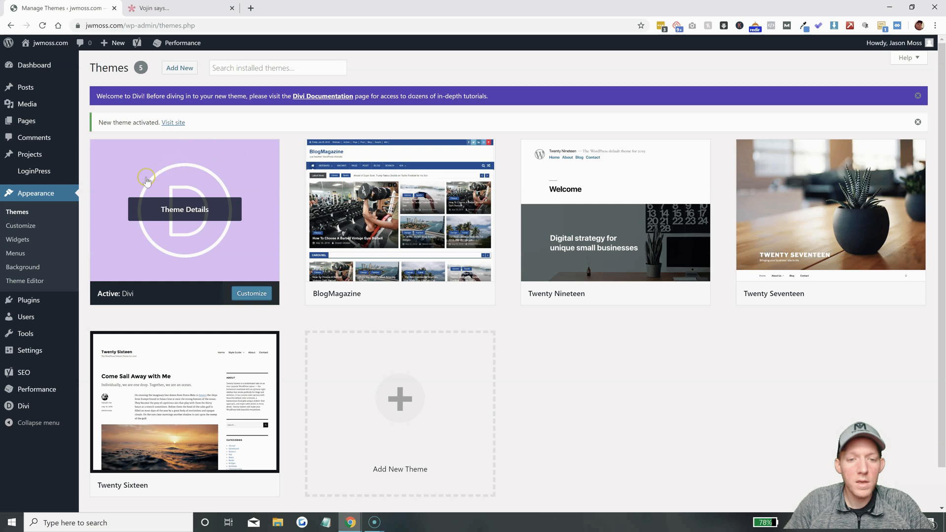
mouse_move(419, 197)
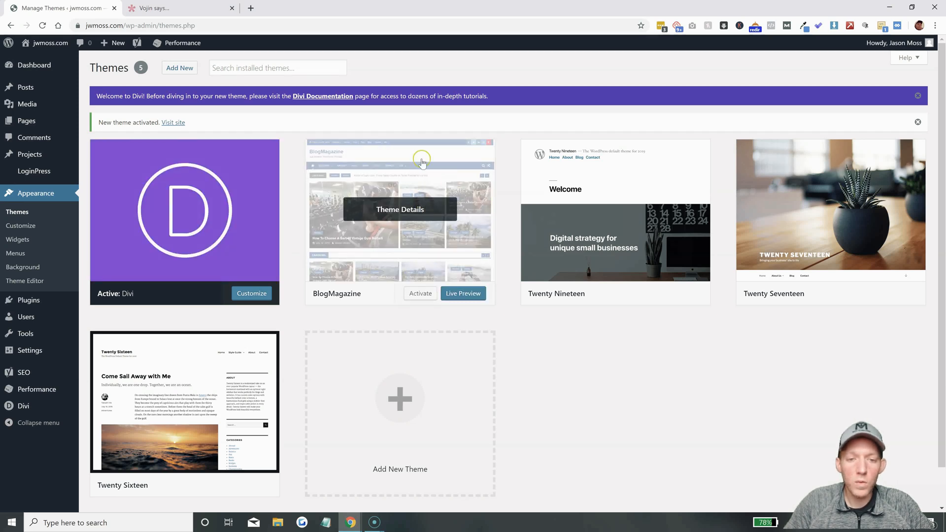
left_click(389, 246)
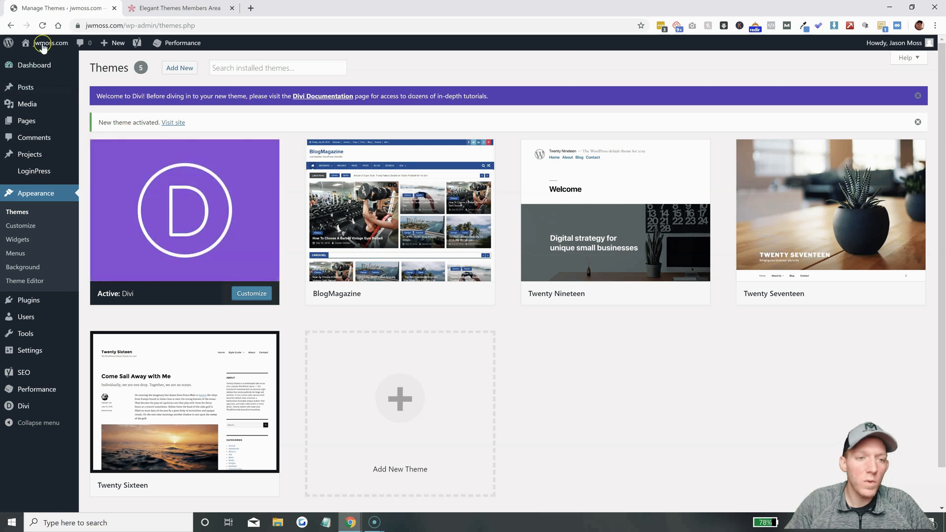
Go to the admin dashboard and reopen the installed themes page to review the active Divi theme.
mouse_move(44, 43)
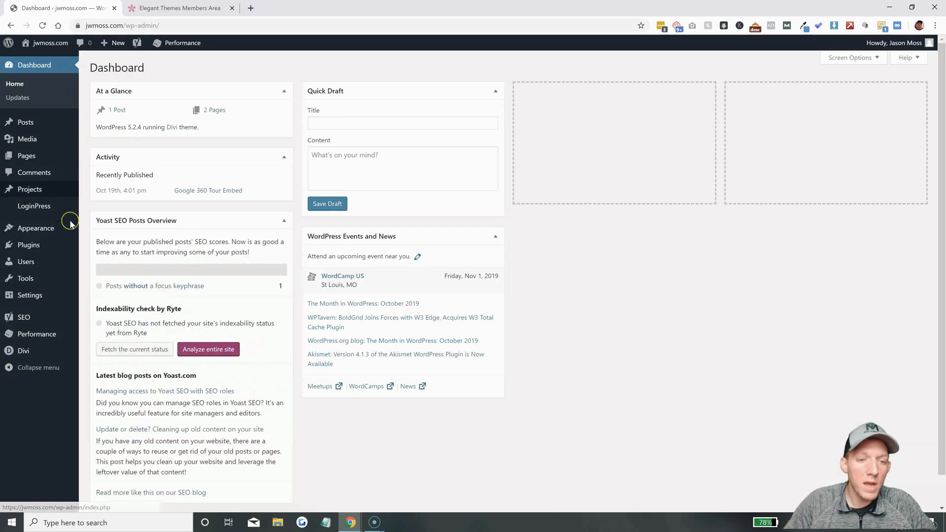
mouse_move(34, 230)
left_click(90, 232)
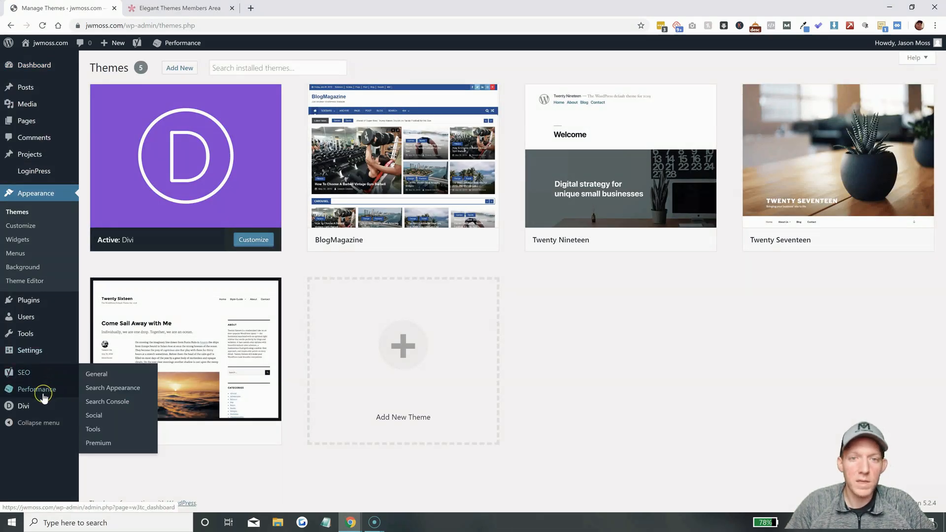
mouse_move(44, 396)
mouse_move(259, 165)
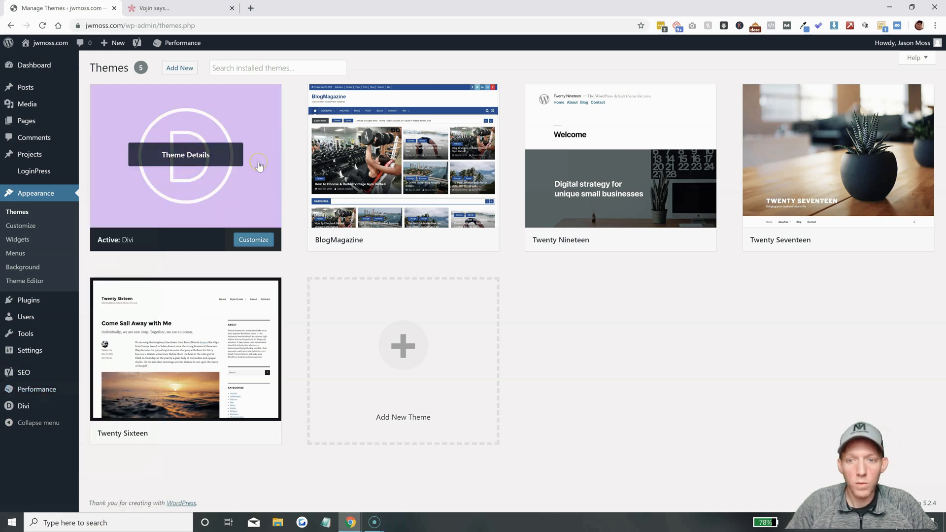